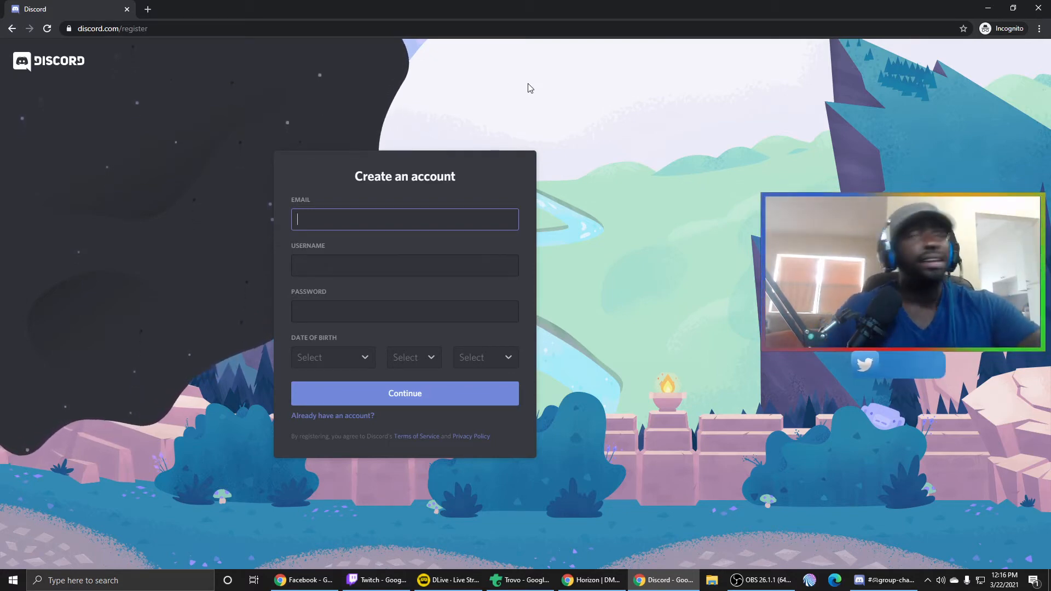
- Go back from the account registration page to the Discord home page and switch to the Discord desktop app
{"action": "left_click", "coordinate": [6, 30]}
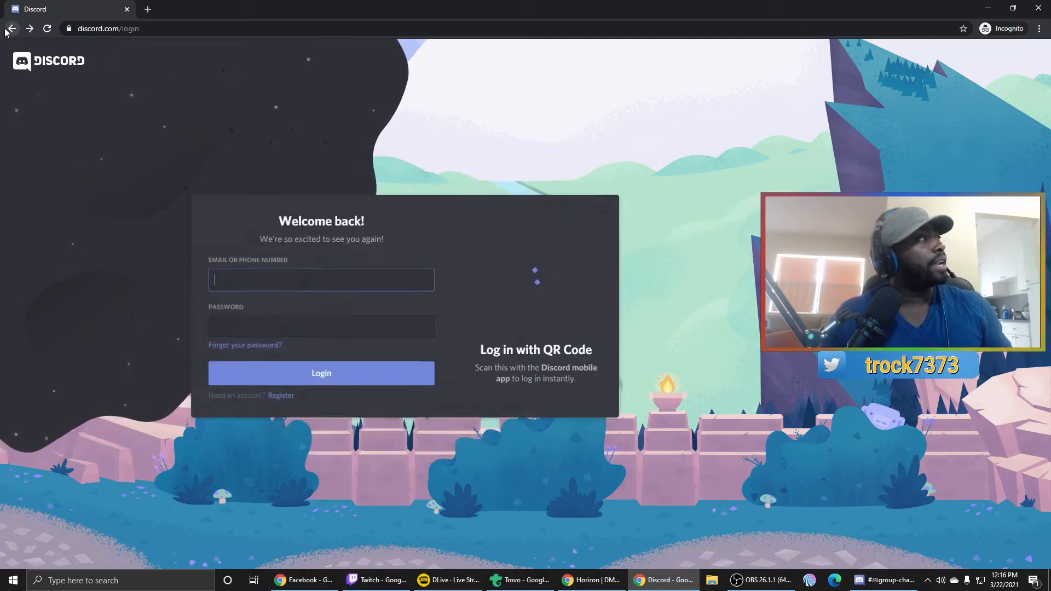
{"action": "left_click", "coordinate": [7, 30]}
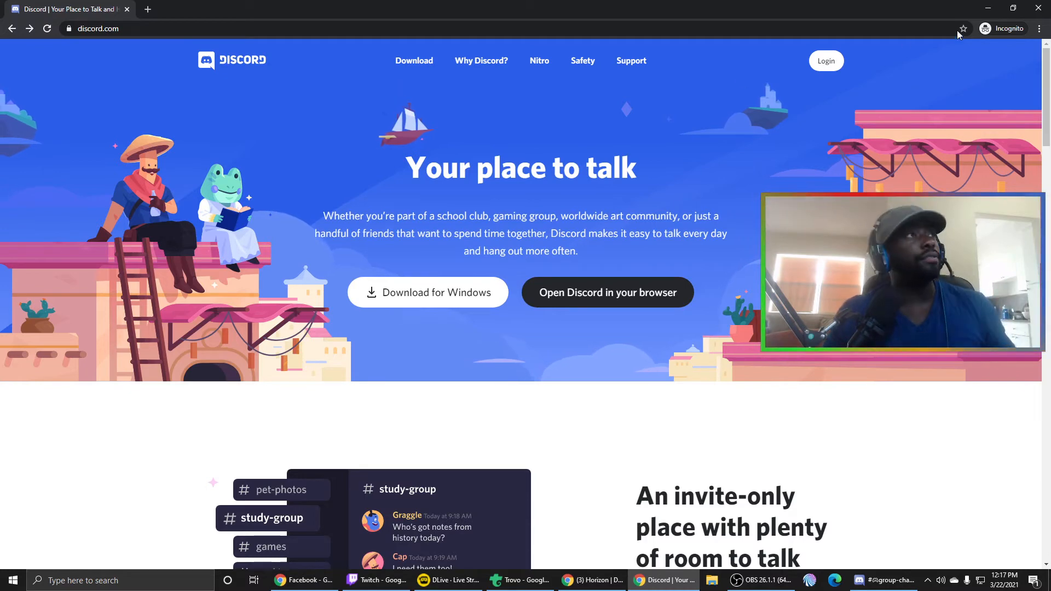
{"action": "left_click", "coordinate": [880, 584]}
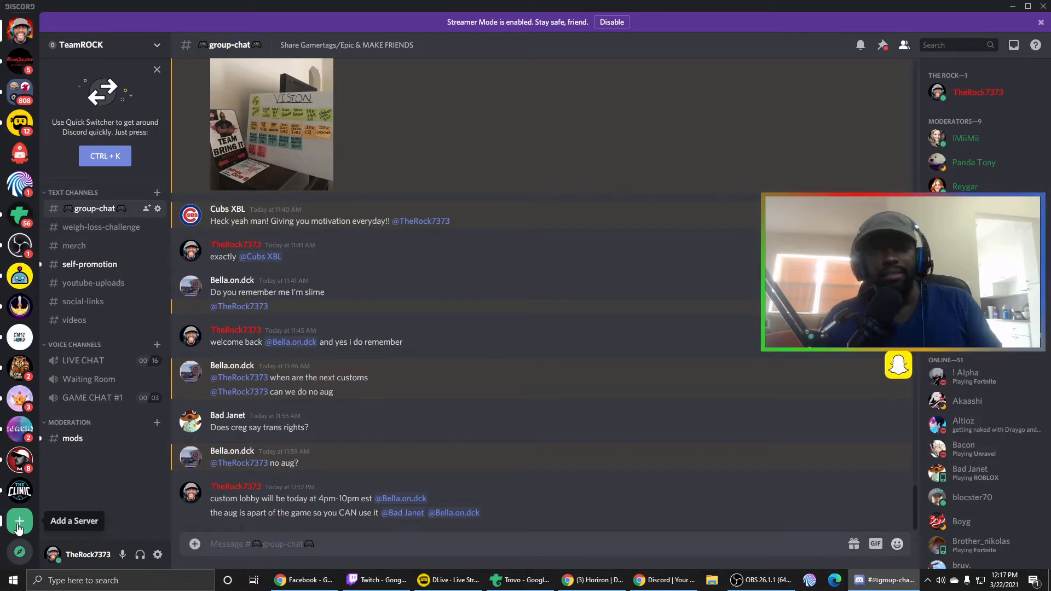
- Create a new server from scratch for a club or community, with the name Booty
{"action": "left_click", "coordinate": [19, 525]}
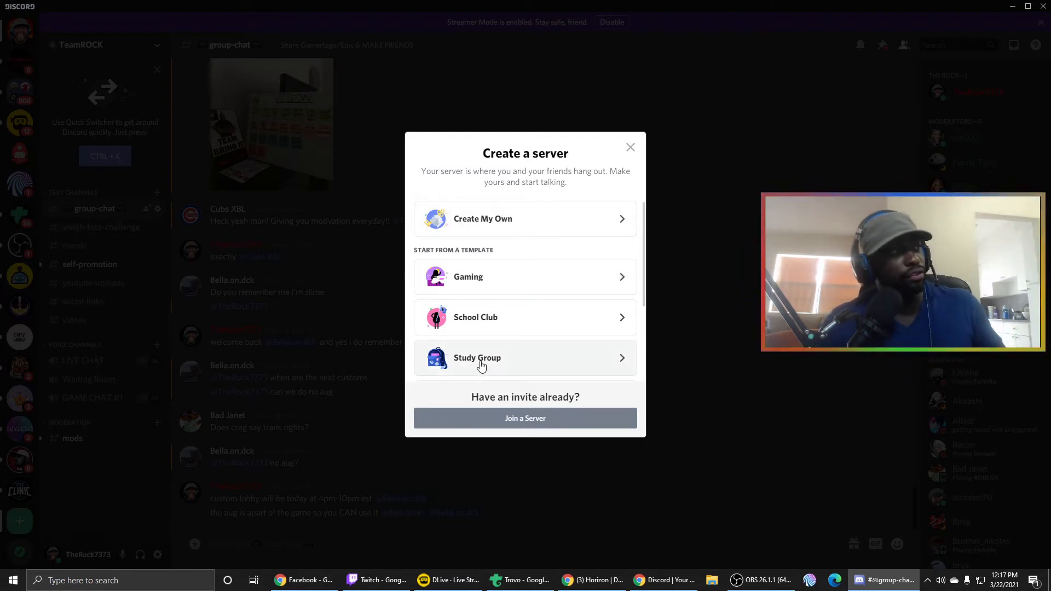
{"action": "left_click", "coordinate": [490, 218]}
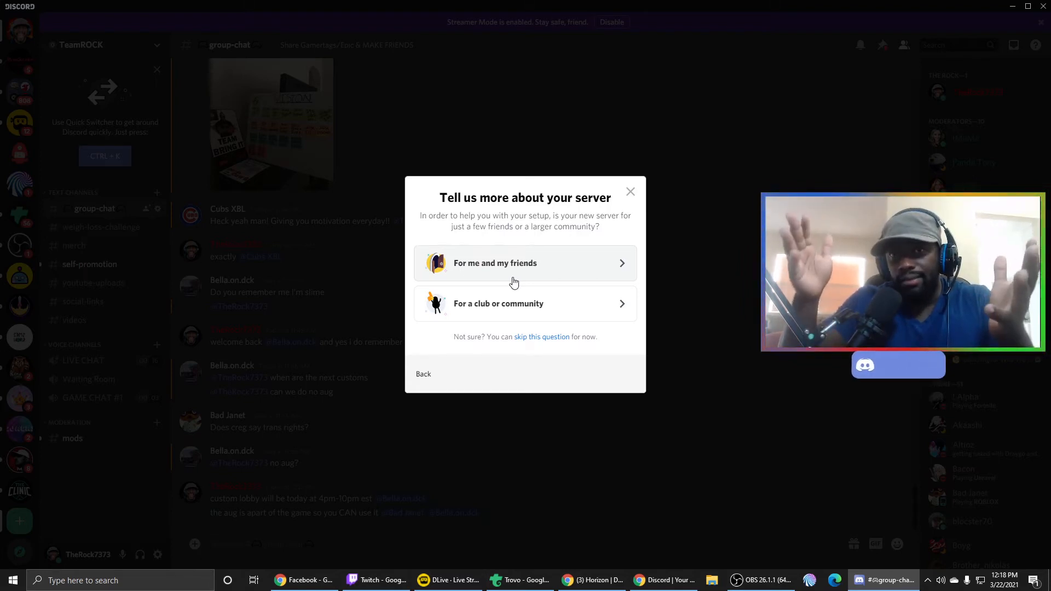
{"action": "left_click", "coordinate": [530, 313]}
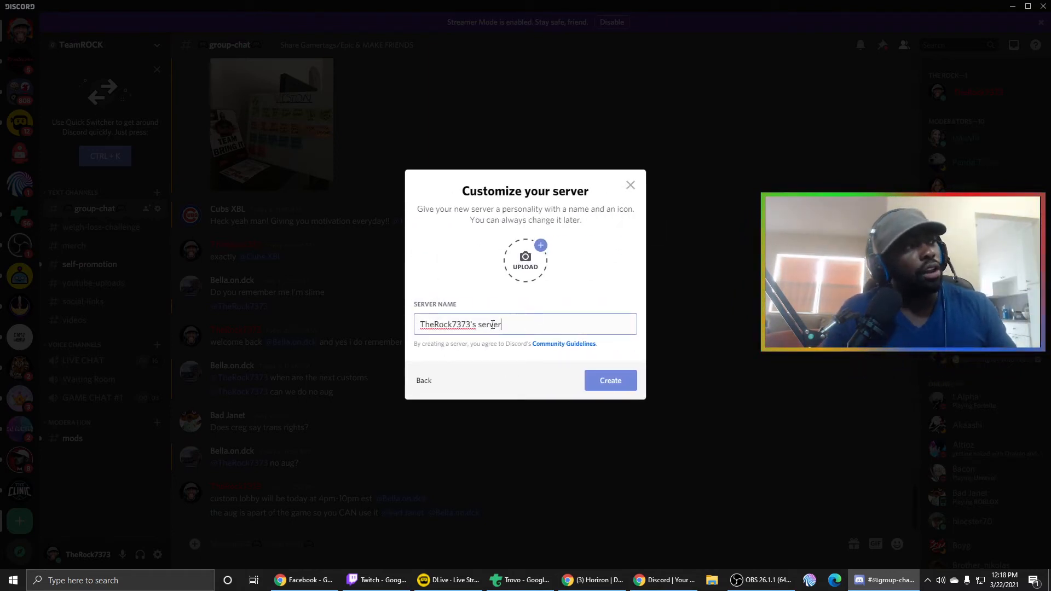
{"action": "left_click_drag", "start_coordinate": [502, 325], "coordinate": [406, 330]}
{"action": "key", "text": "BackSpace"}
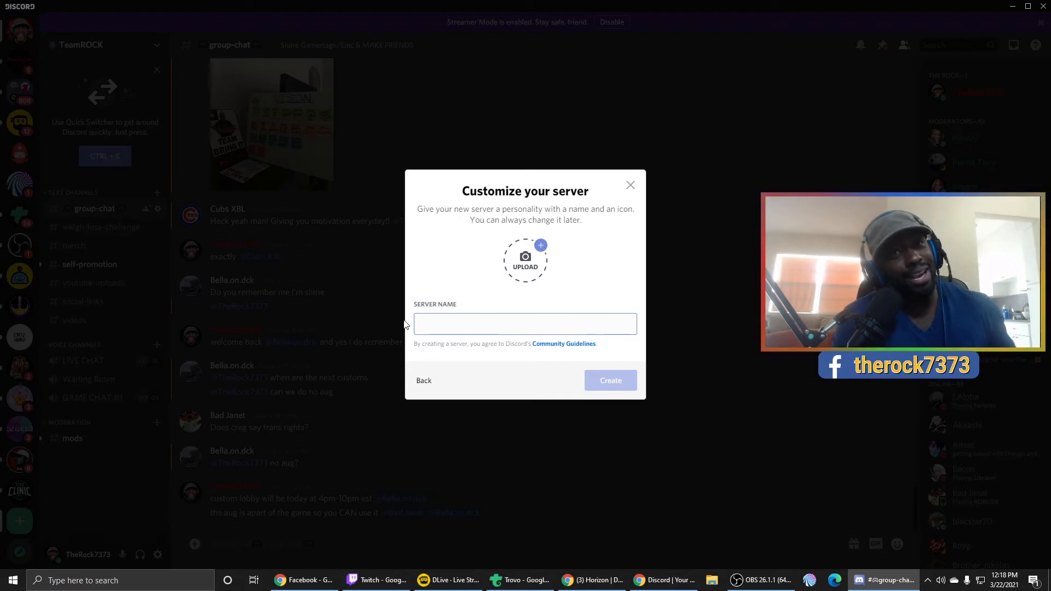
{"action": "type", "text": "Boo"}
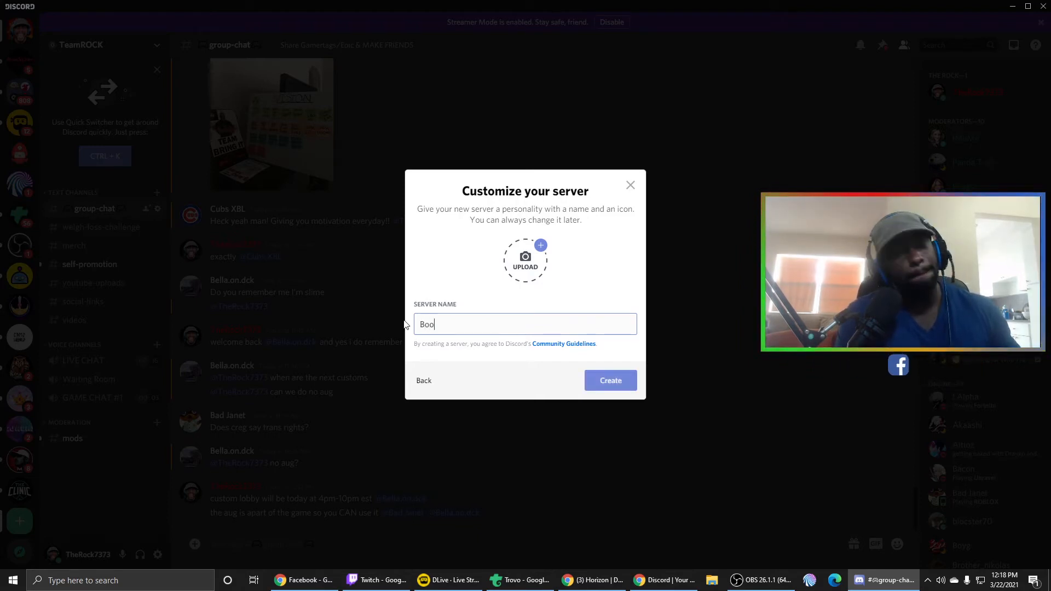
{"action": "type", "text": "ty"}
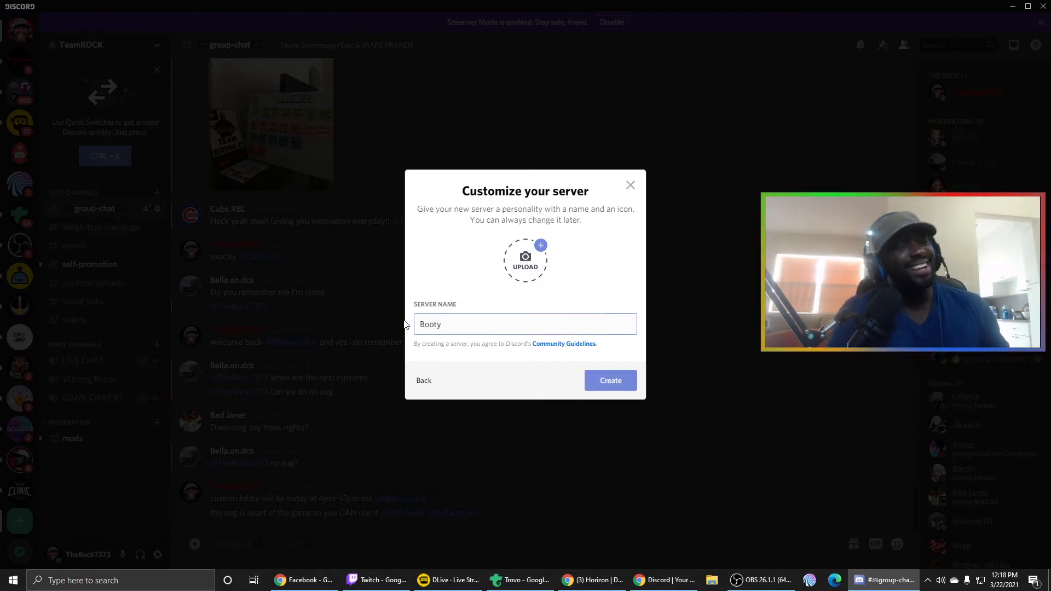
{"action": "left_click", "coordinate": [611, 383]}
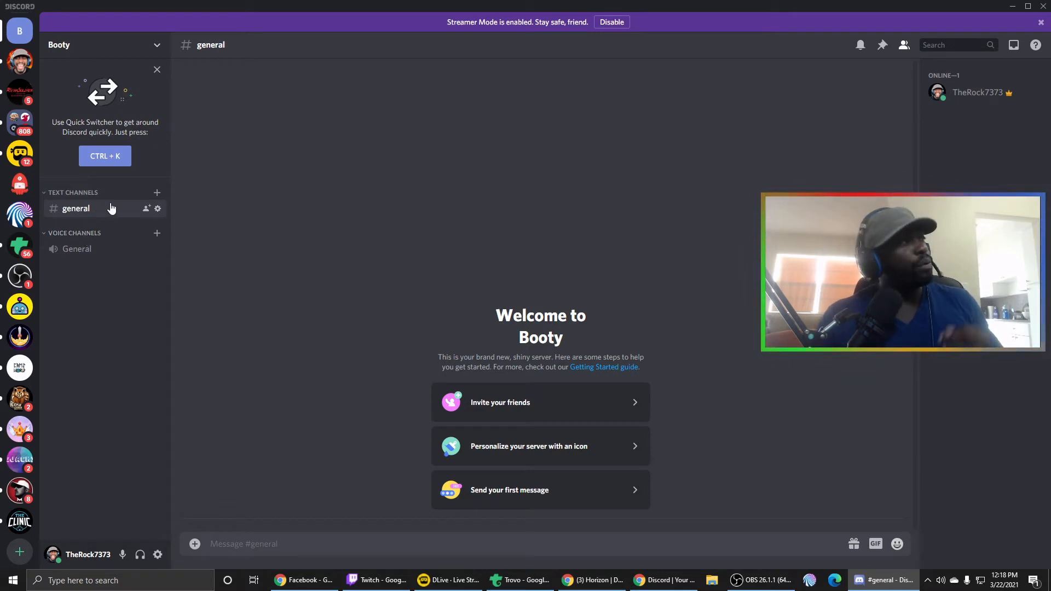
- Add a public text channel named welcome to the Booty server
{"action": "left_click", "coordinate": [157, 194]}
{"action": "type", "text": "welcome"}
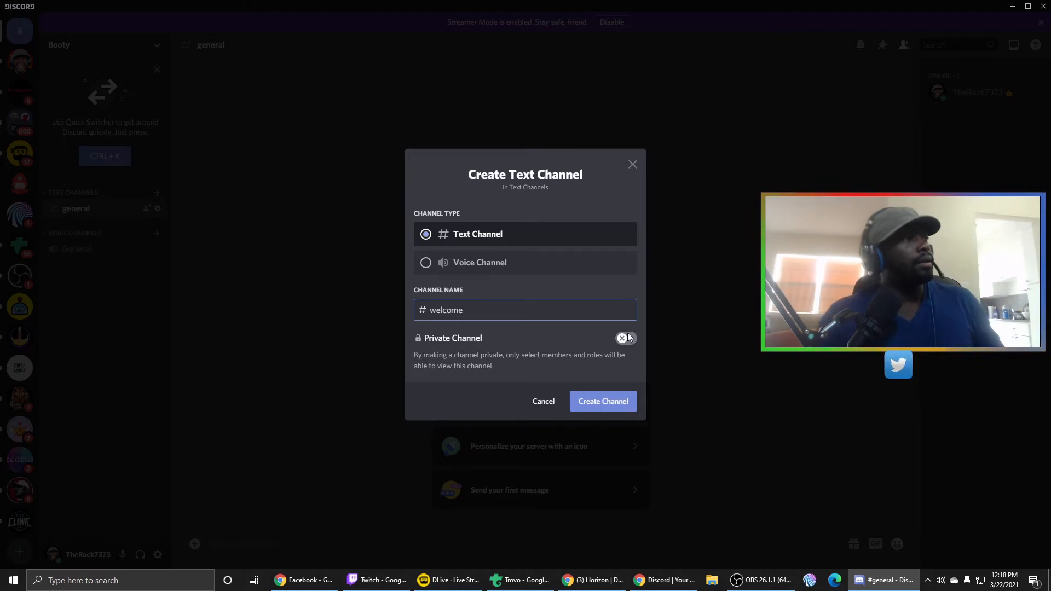
{"action": "left_click", "coordinate": [618, 408]}
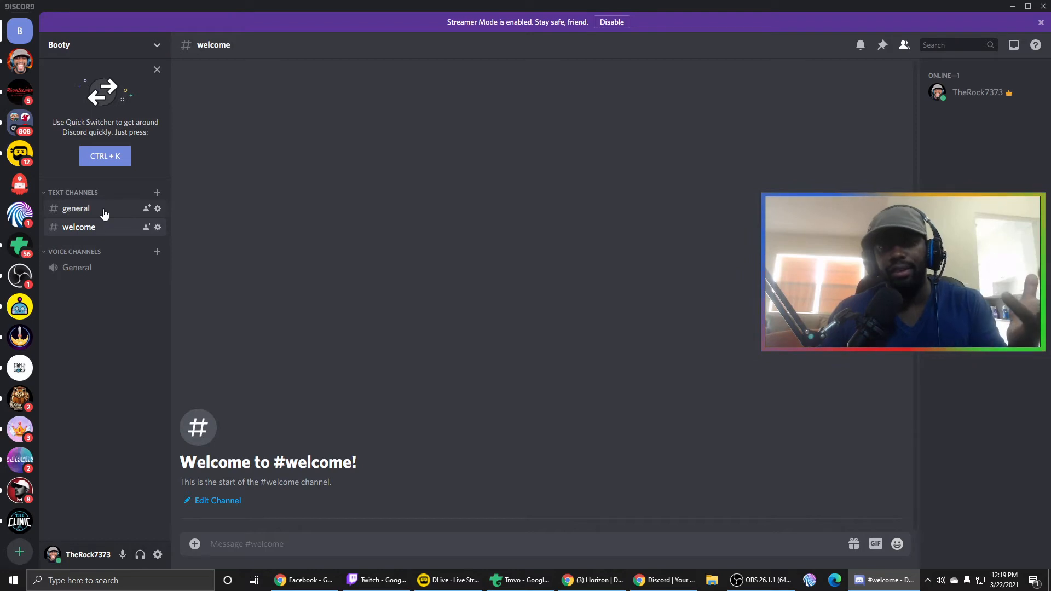
- Rename the general text channel to general-chat and save the change
{"action": "left_click", "coordinate": [158, 209]}
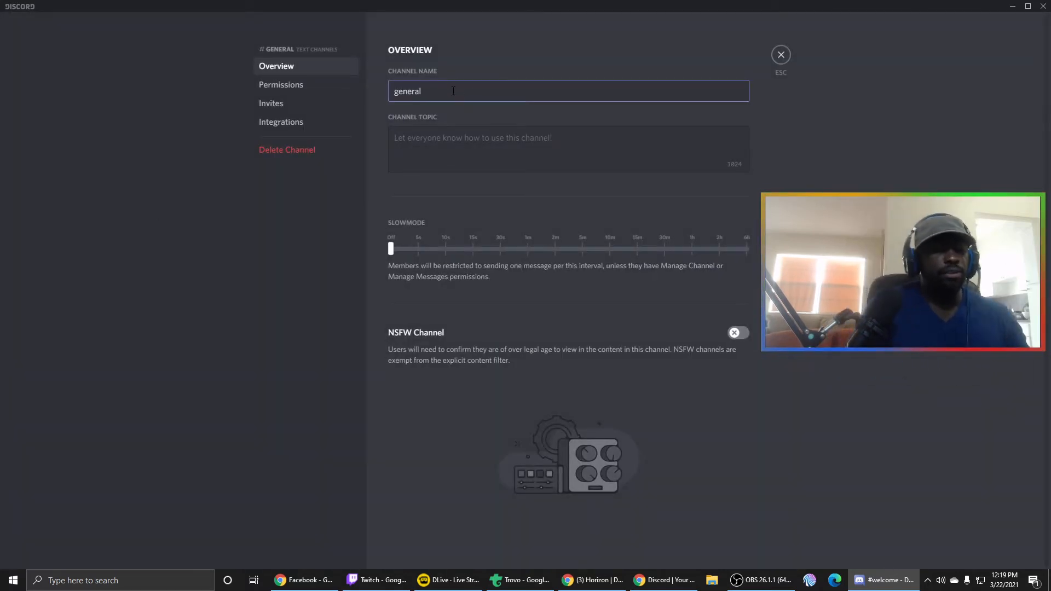
{"action": "type", "text": "-chat"}
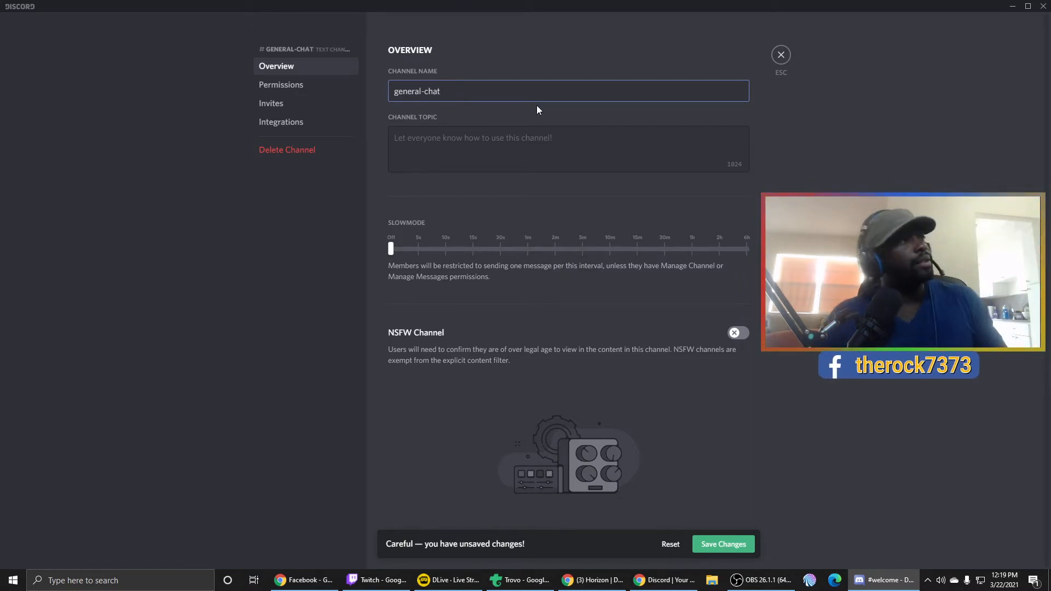
{"action": "left_click", "coordinate": [725, 542]}
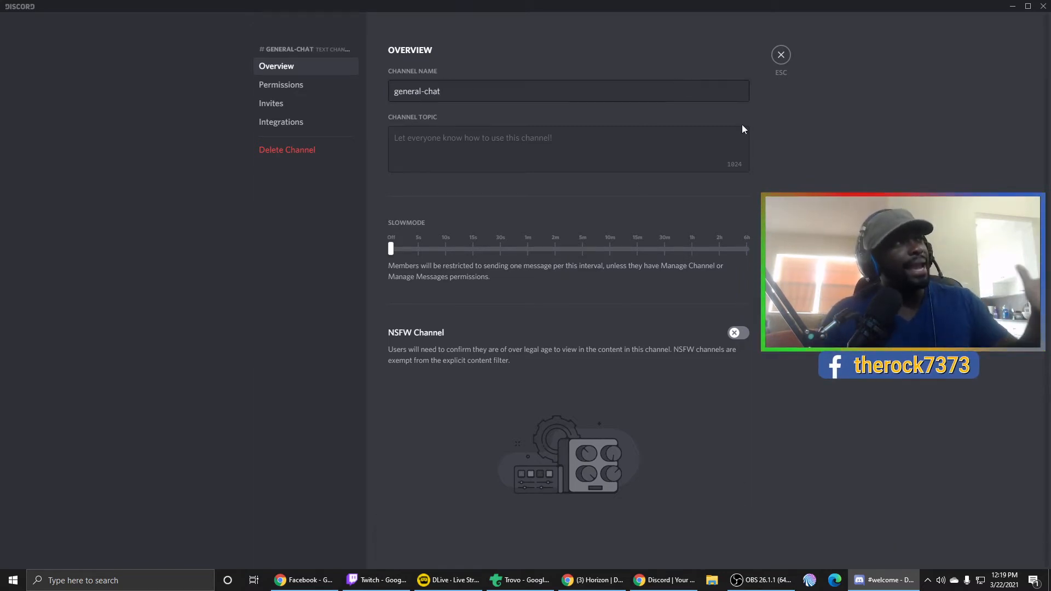
{"action": "left_click", "coordinate": [781, 54]}
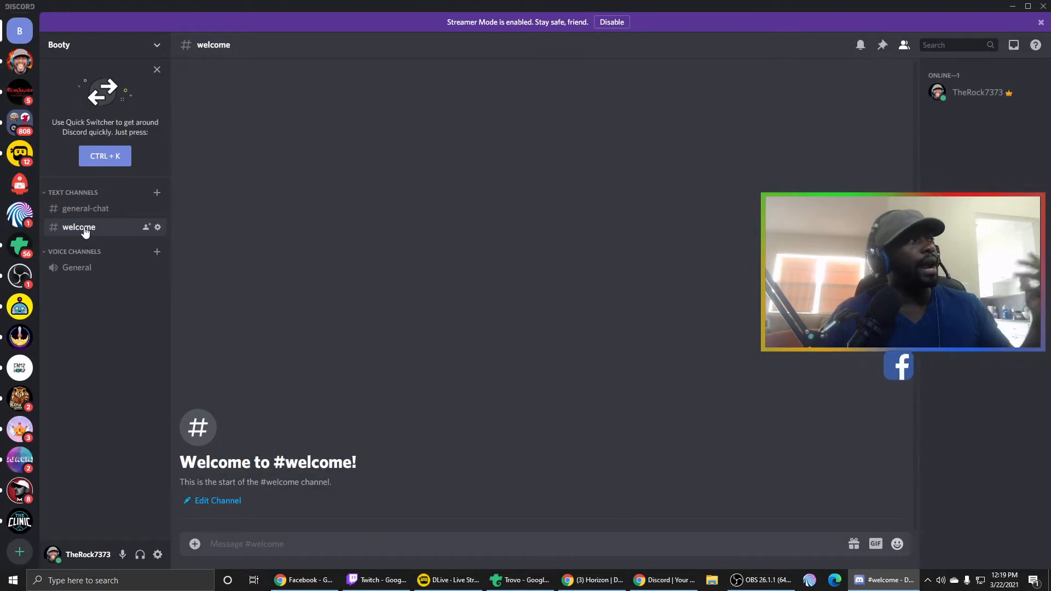
- Open the general-chat channel and add a public text channel named memes
{"action": "left_click", "coordinate": [98, 215]}
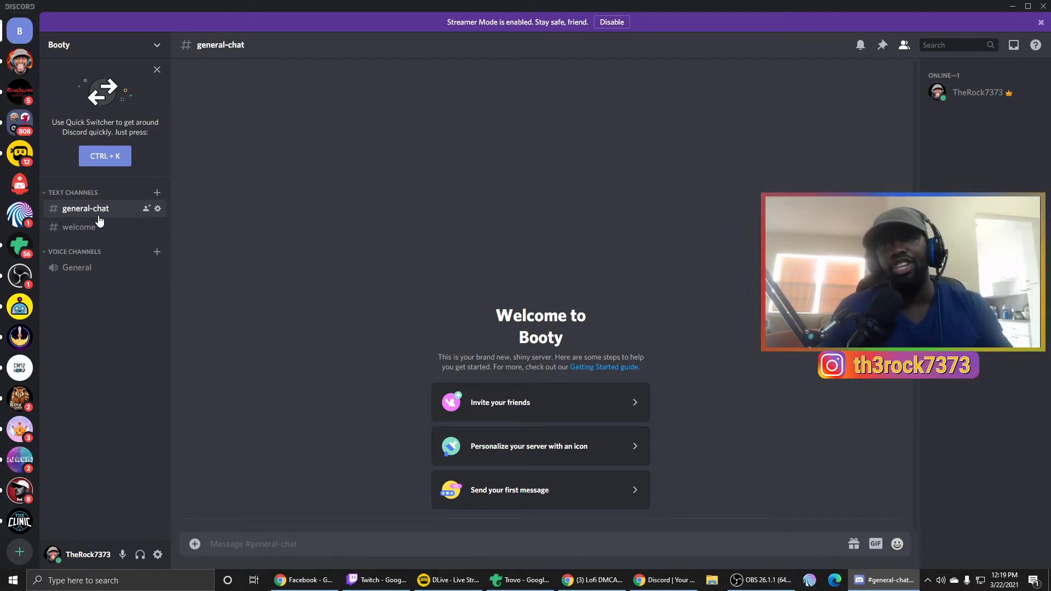
{"action": "left_click", "coordinate": [157, 192]}
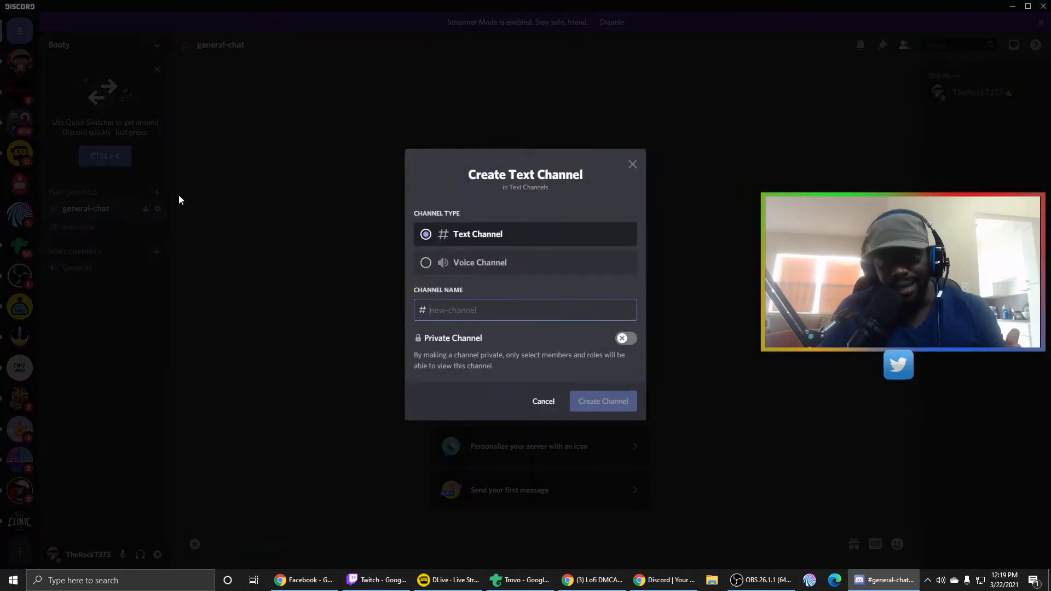
{"action": "type", "text": "memes"}
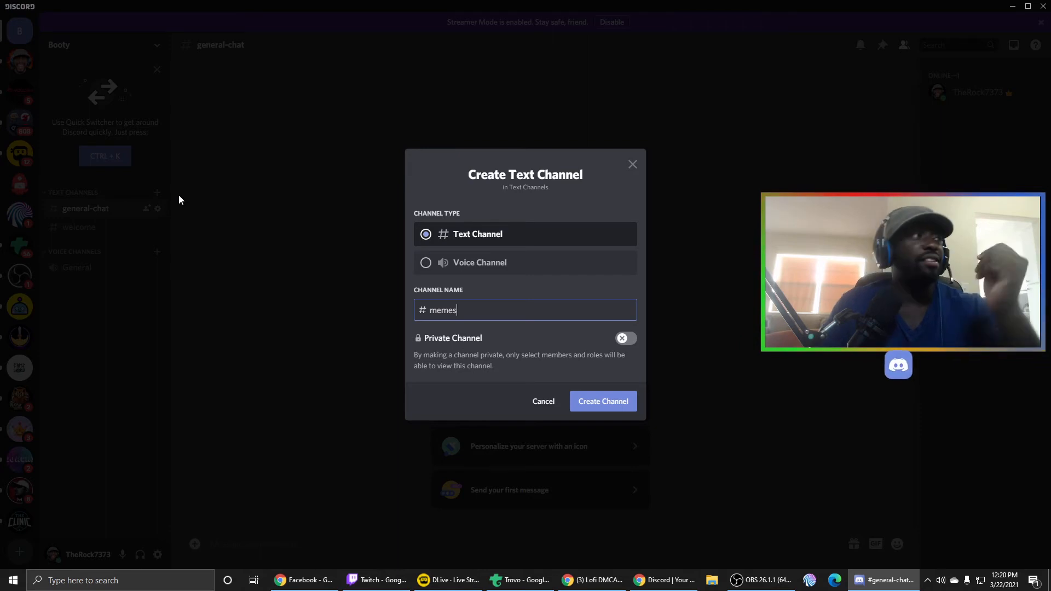
{"action": "left_click", "coordinate": [585, 407]}
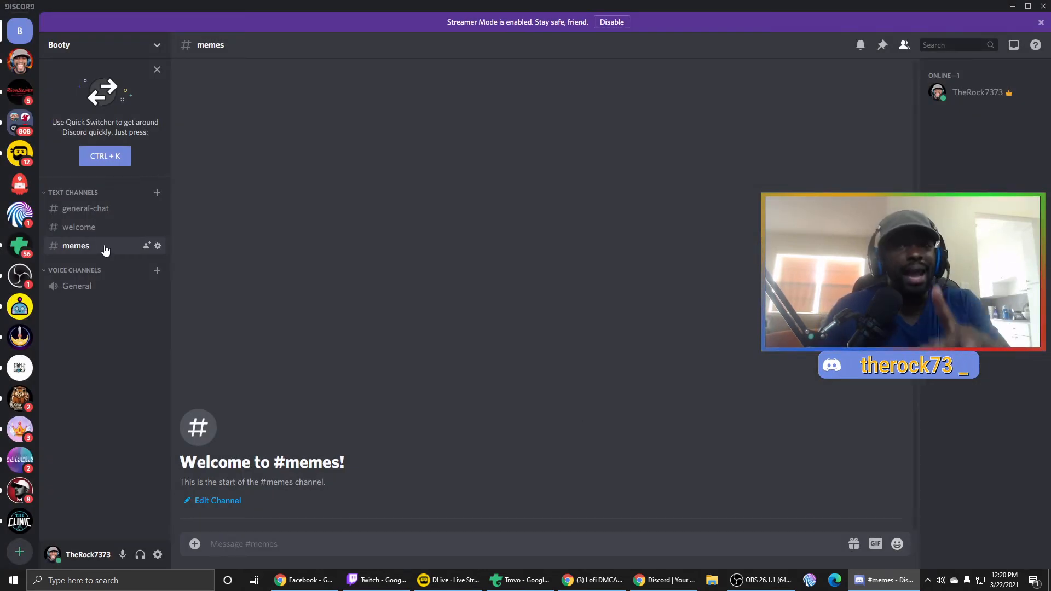
- Add a public text channel named self-promo to the server
{"action": "left_click", "coordinate": [157, 193]}
{"action": "type", "text": "self-promo"}
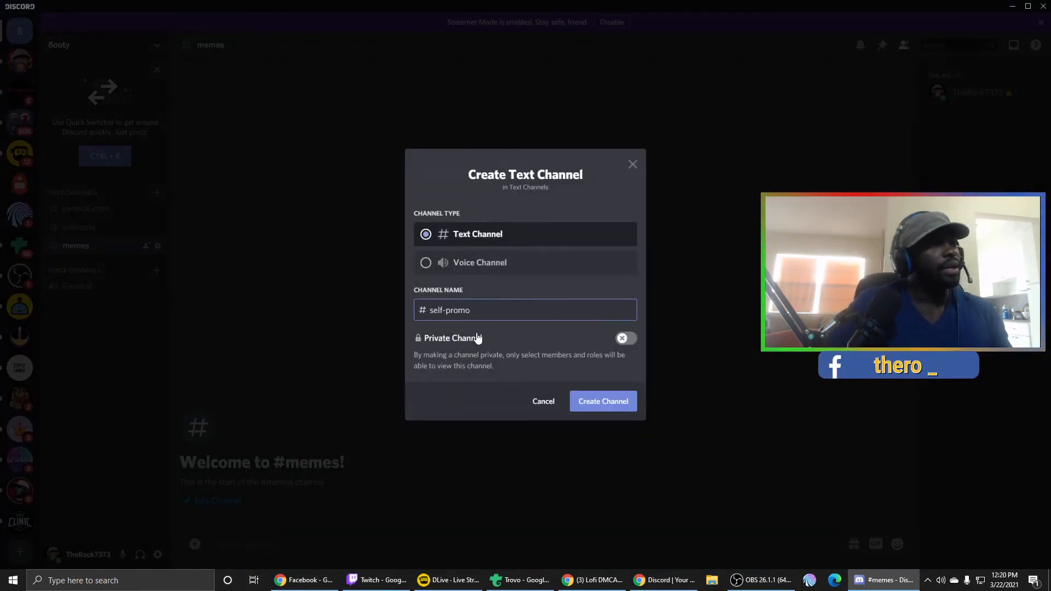
{"action": "left_click", "coordinate": [606, 400]}
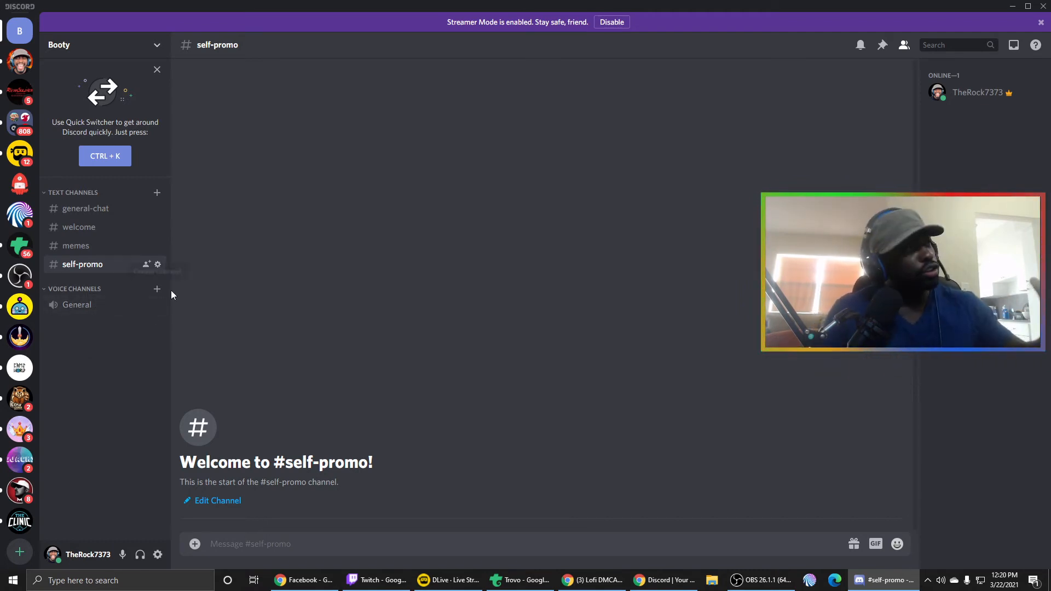
- Rename the General voice channel to GAME CHAT and save the change
{"action": "left_click", "coordinate": [158, 305]}
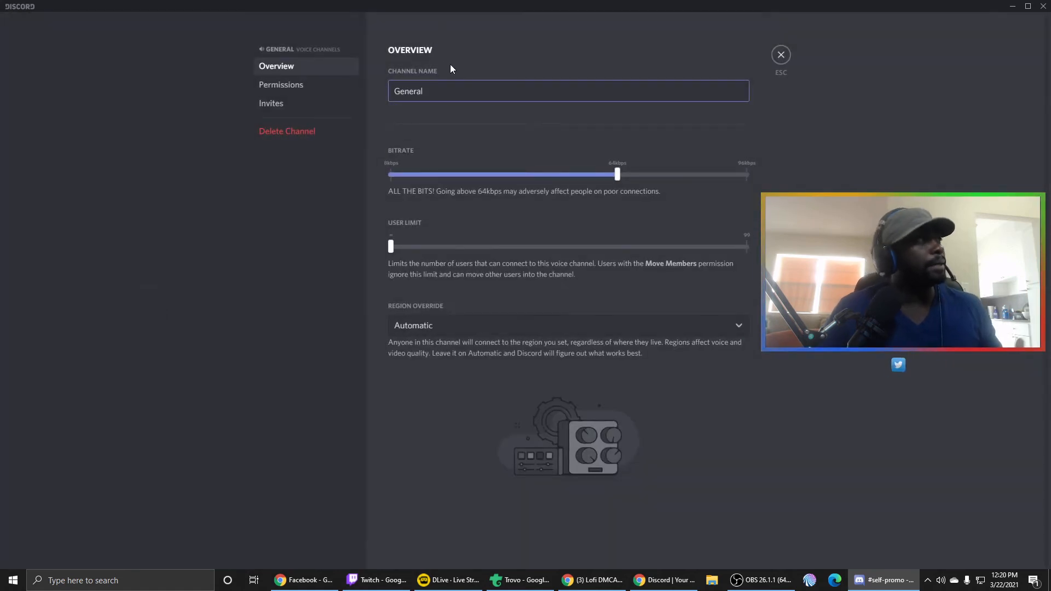
{"action": "key", "text": "BackSpace"}
{"action": "key", "text": "BackSpace"}
{"action": "key", "text": "BackSpace"}
{"action": "key", "text": "BackSpace"}
{"action": "key", "text": "BackSpace"}
{"action": "key", "text": "BackSpace"}
{"action": "key", "text": "BackSpace"}
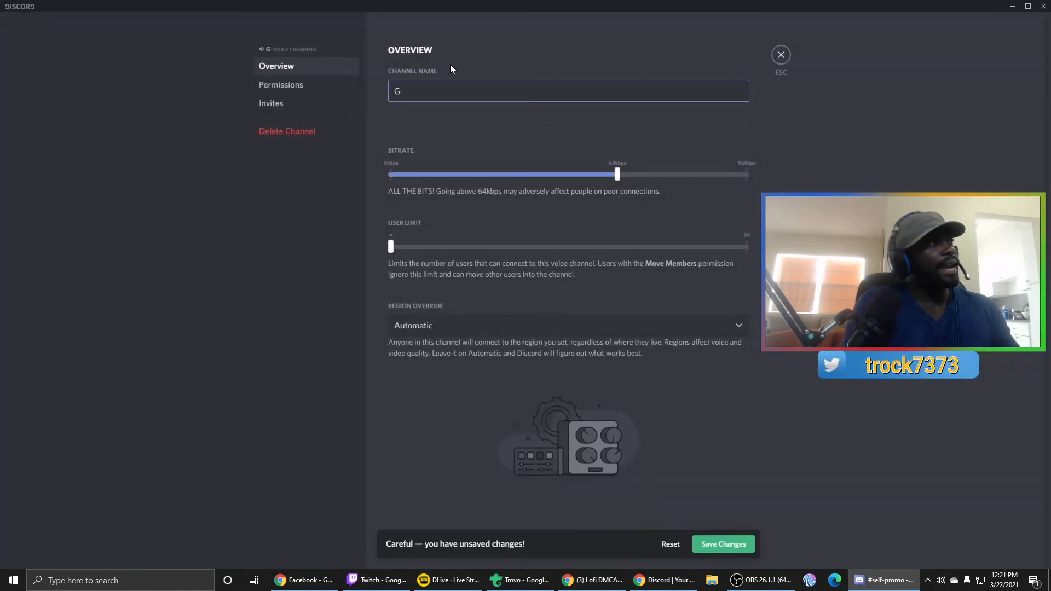
{"action": "type", "text": "GAME CHAT"}
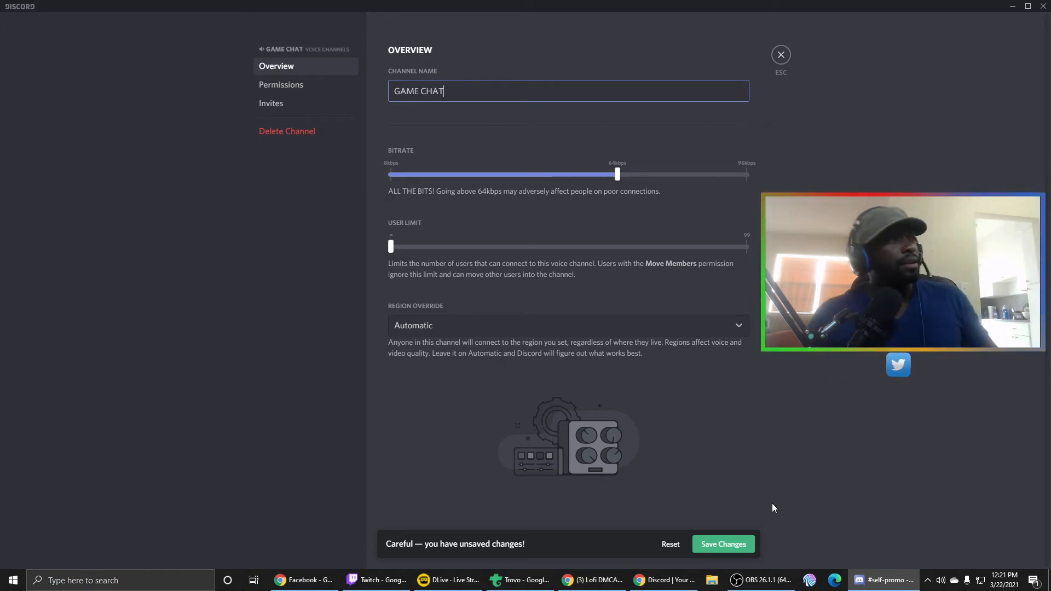
{"action": "left_click", "coordinate": [730, 544]}
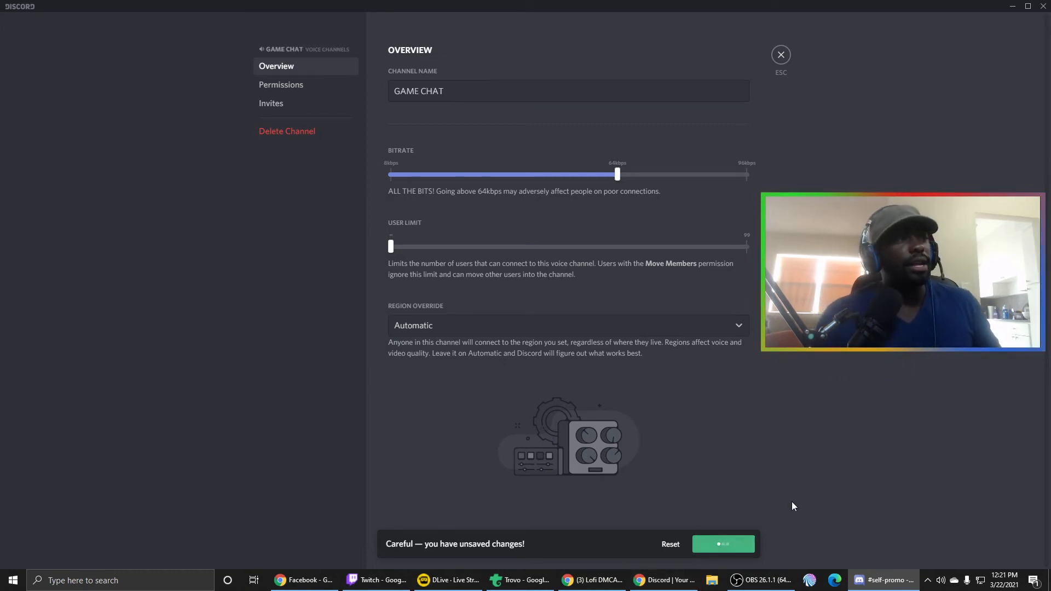
{"action": "left_click", "coordinate": [779, 55]}
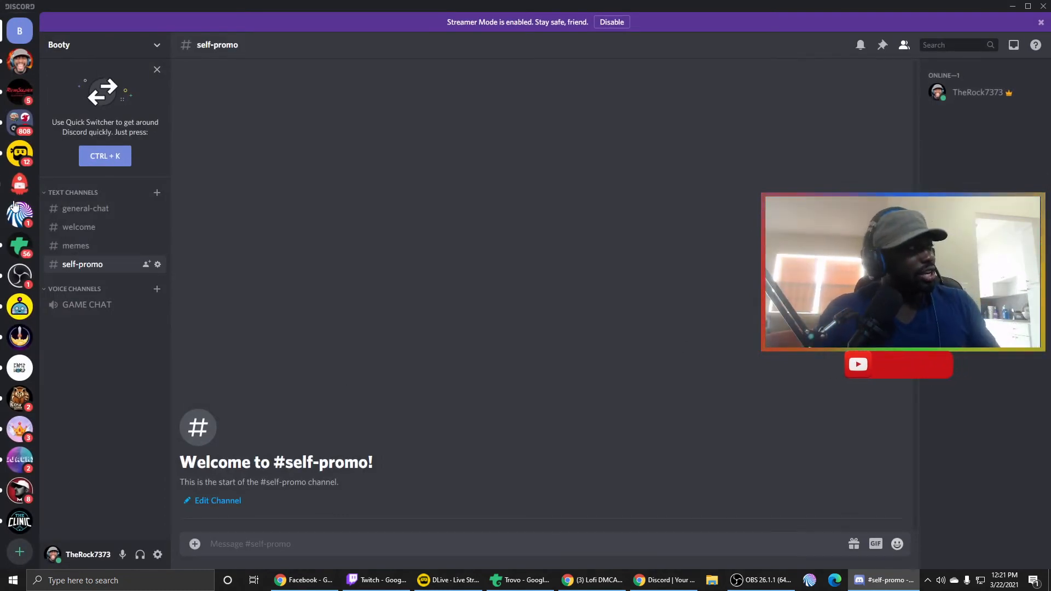
- Join the GAME CHAT voice channel and set its user limit to 4 users
{"action": "left_click", "coordinate": [112, 305]}
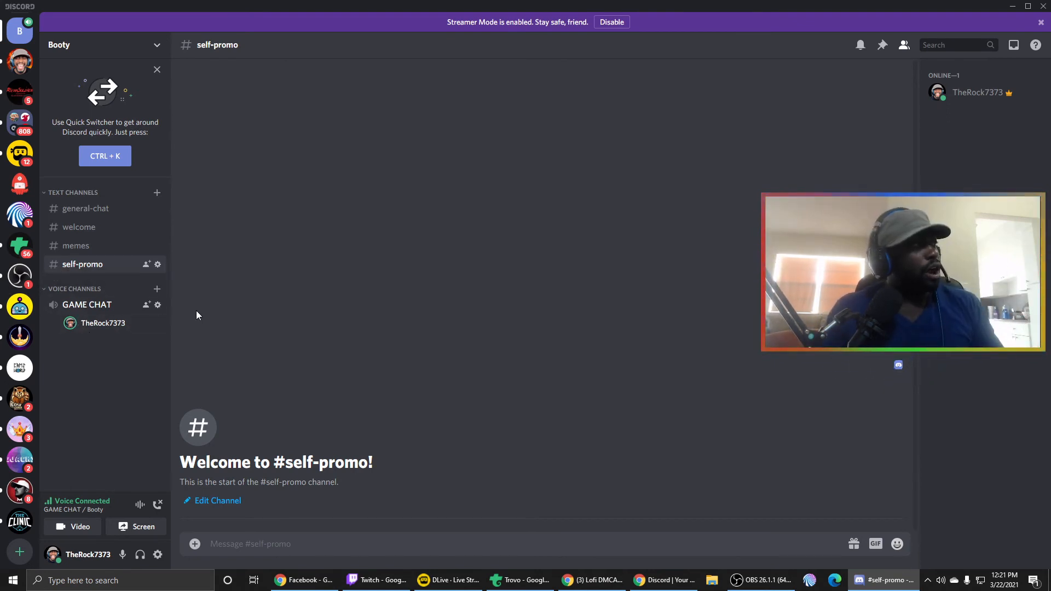
{"action": "left_click", "coordinate": [158, 305]}
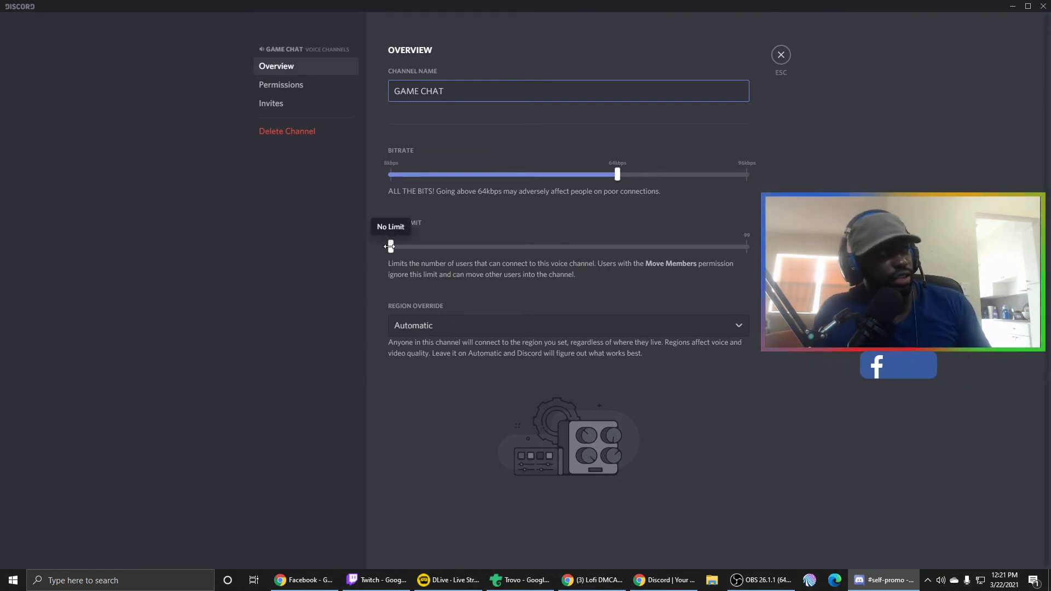
{"action": "left_click_drag", "start_coordinate": [390, 247], "coordinate": [443, 274]}
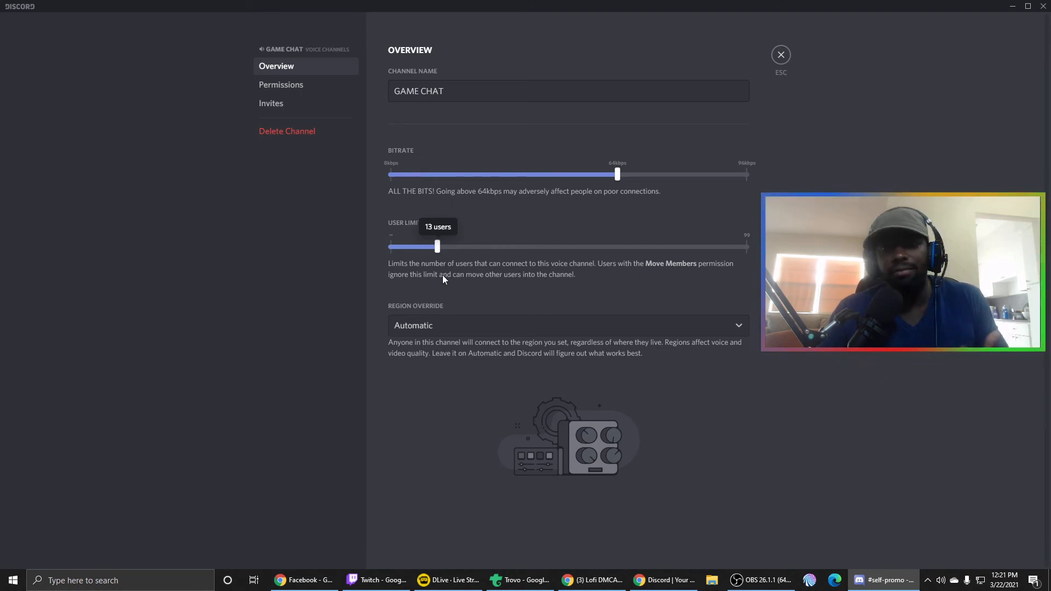
{"action": "left_click_drag", "start_coordinate": [443, 276], "coordinate": [409, 252]}
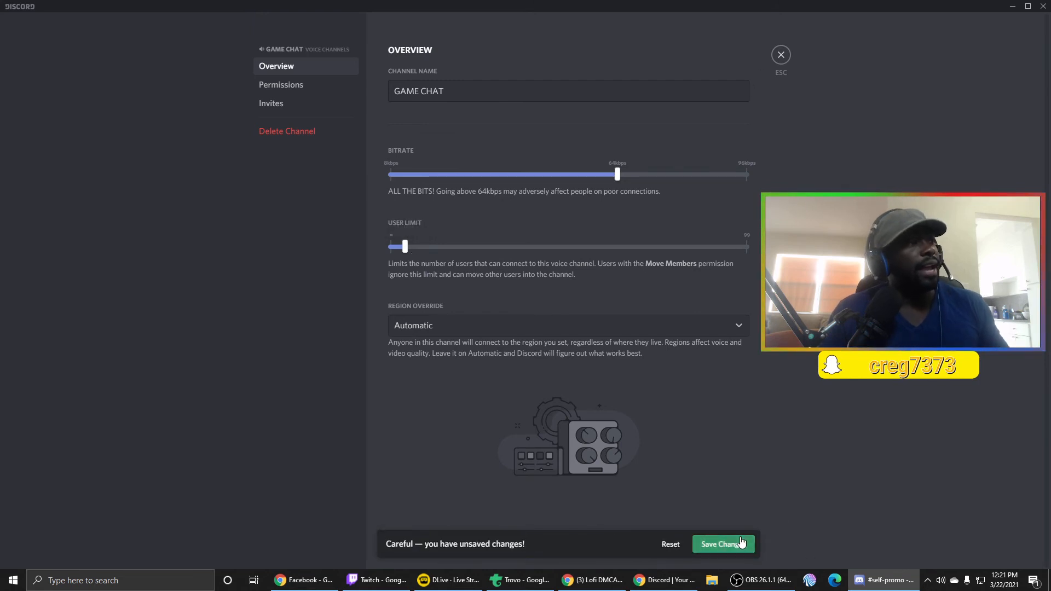
{"action": "left_click", "coordinate": [781, 55]}
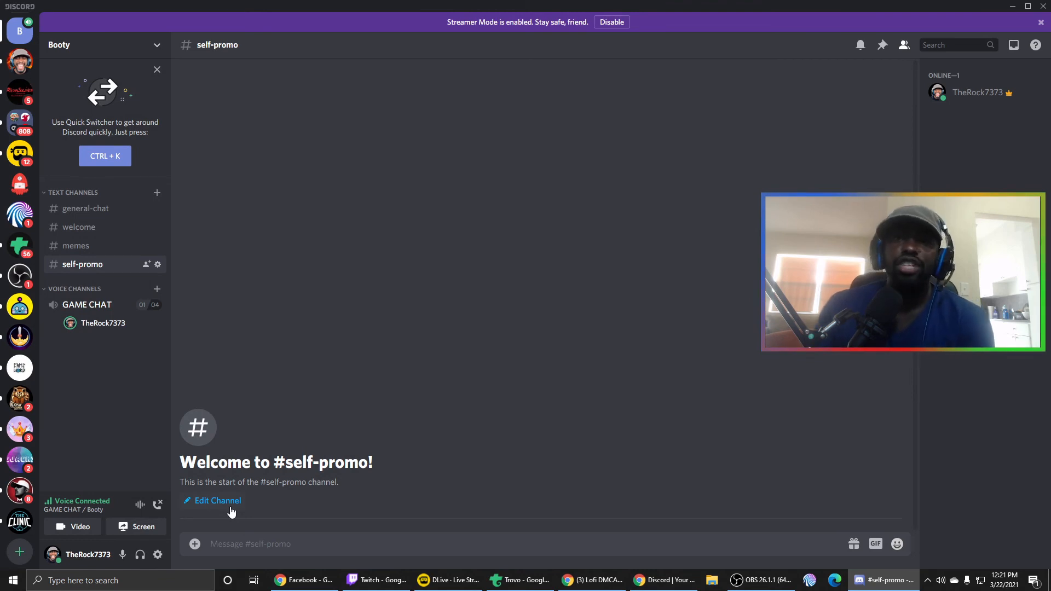
- Mute and unmute the microphone in GAME CHAT, and turn deafen on and off again
{"action": "left_click", "coordinate": [123, 554]}
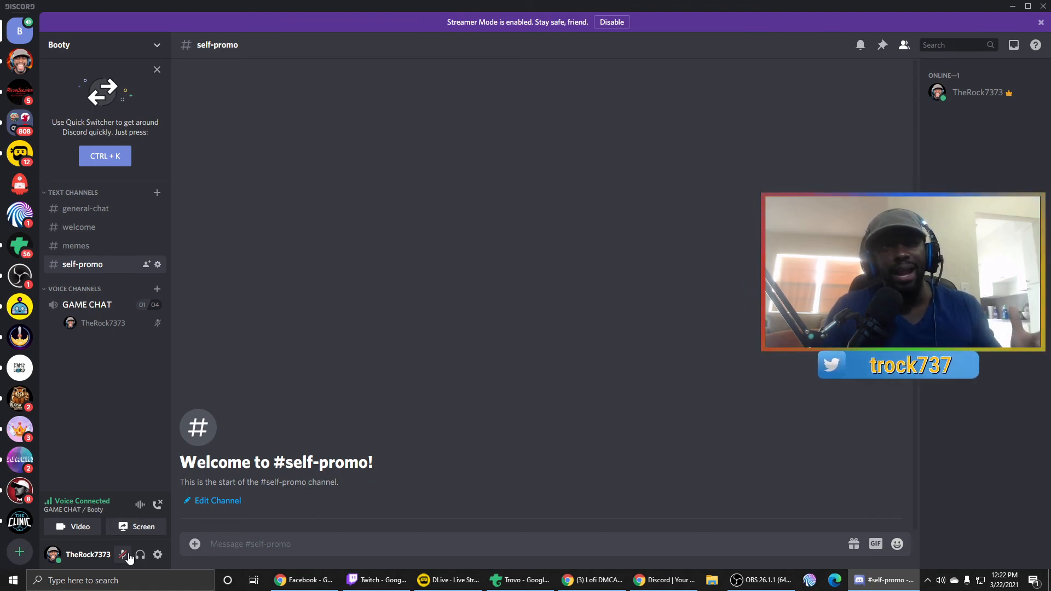
{"action": "left_click", "coordinate": [127, 554]}
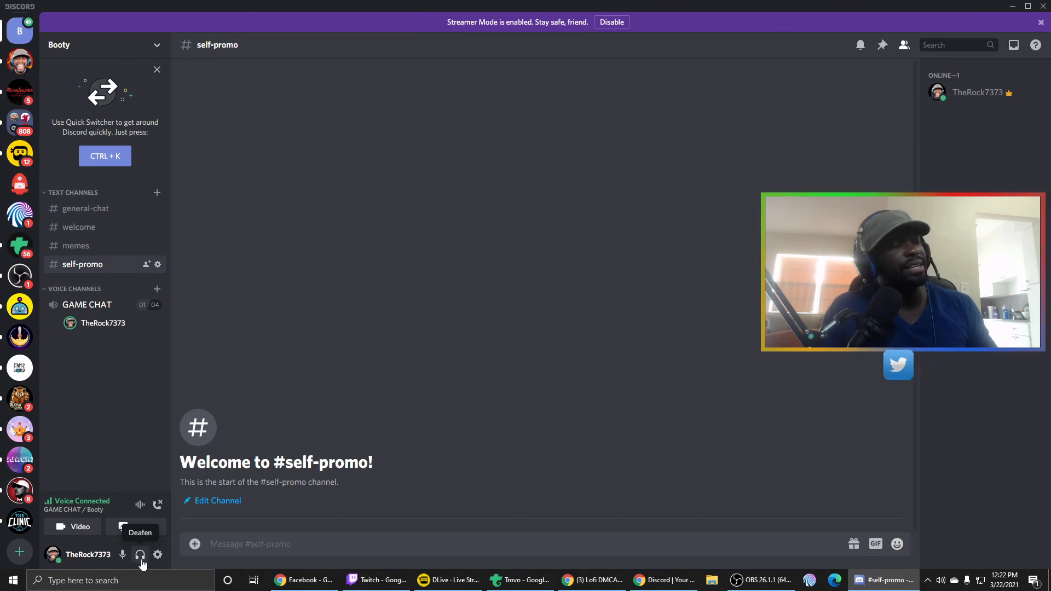
{"action": "left_click", "coordinate": [140, 558]}
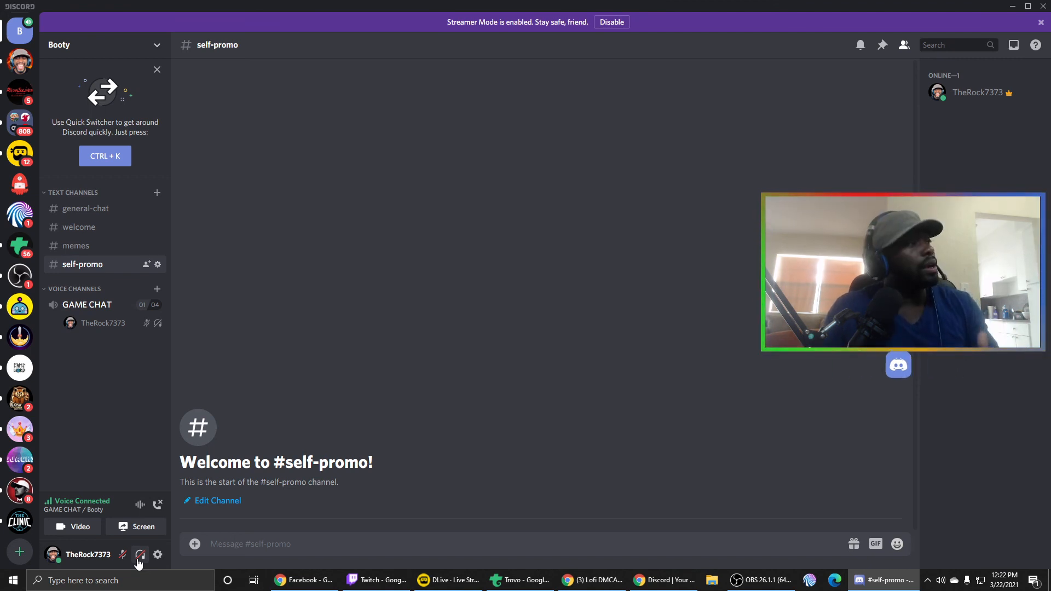
{"action": "left_click", "coordinate": [138, 559]}
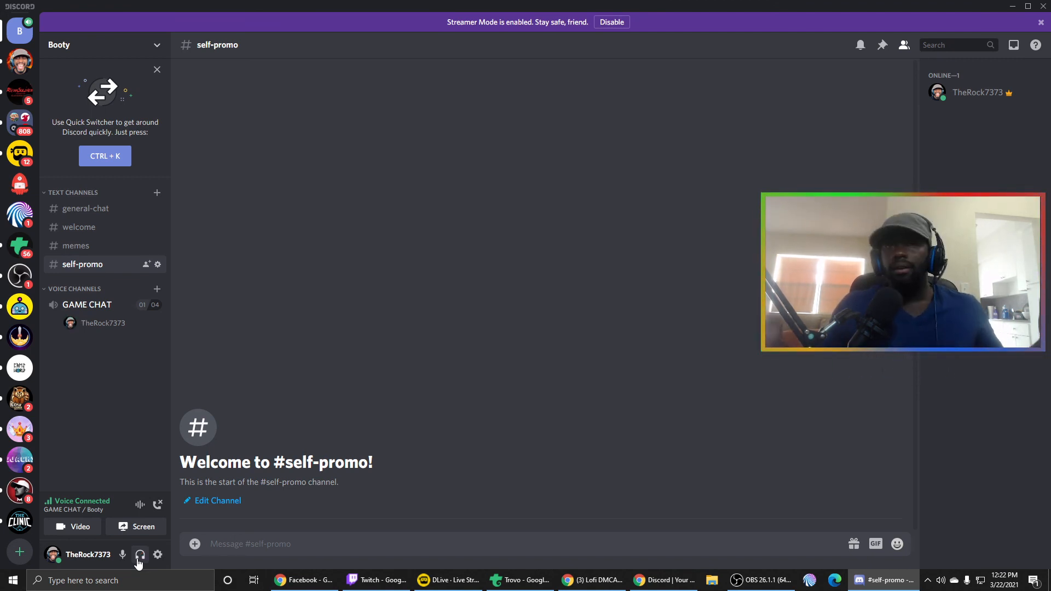